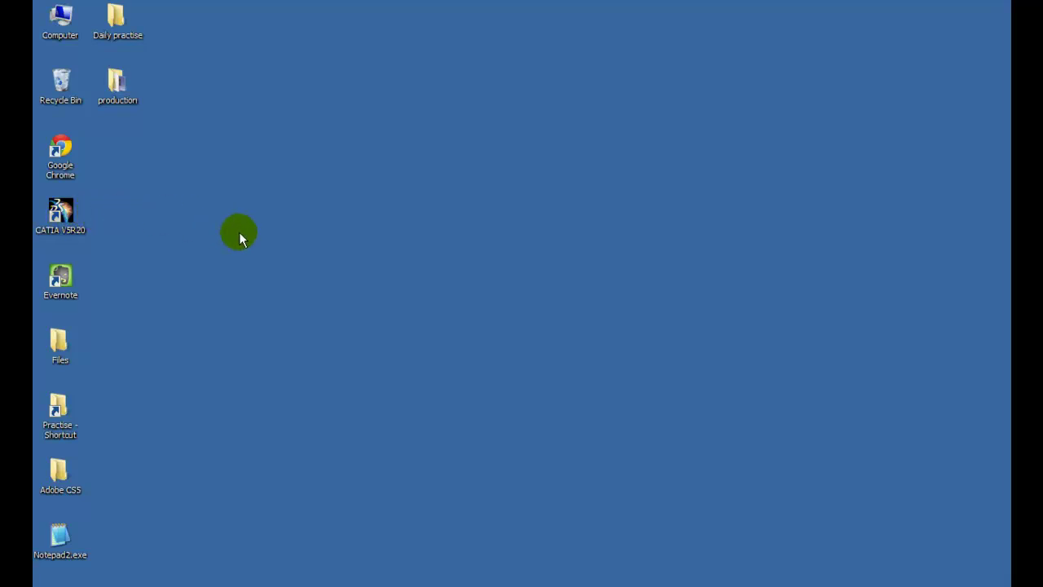
Launch CATIA V5 by searching for cnext.exe from the Windows Start menu
key("super")
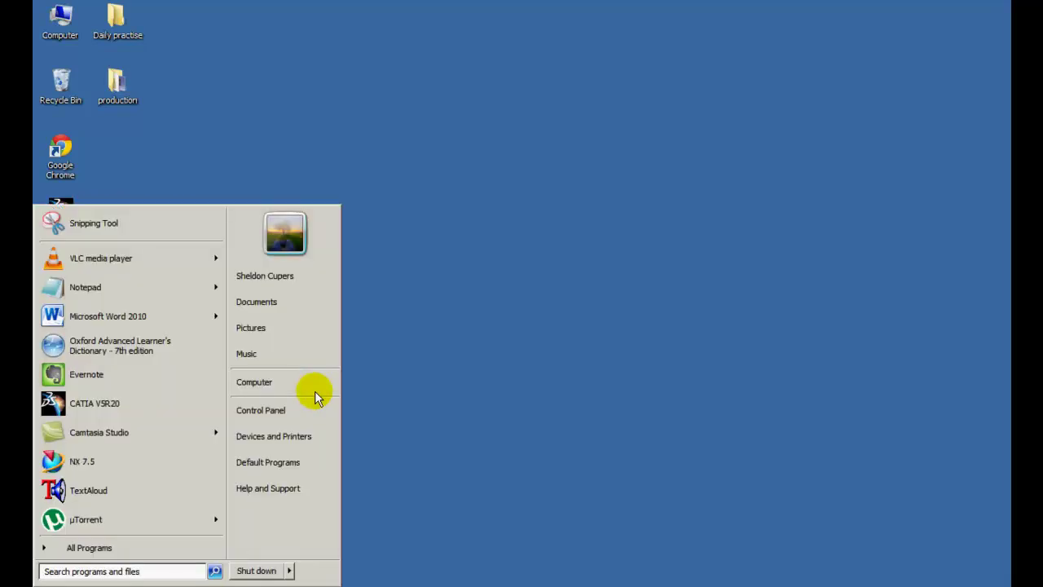
type("cnext")
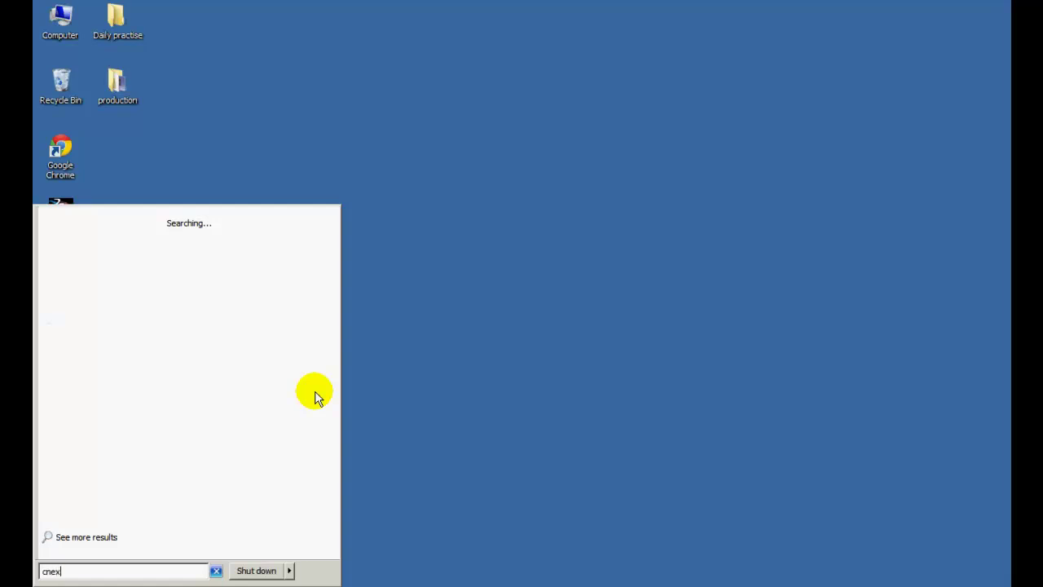
type(".exe")
key("Return")
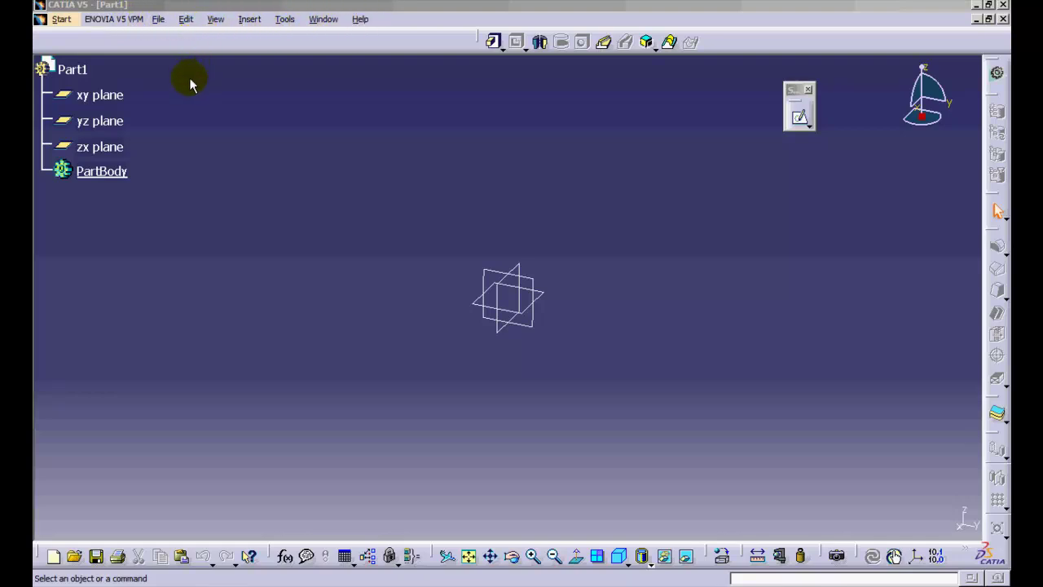
left_click(61, 19)
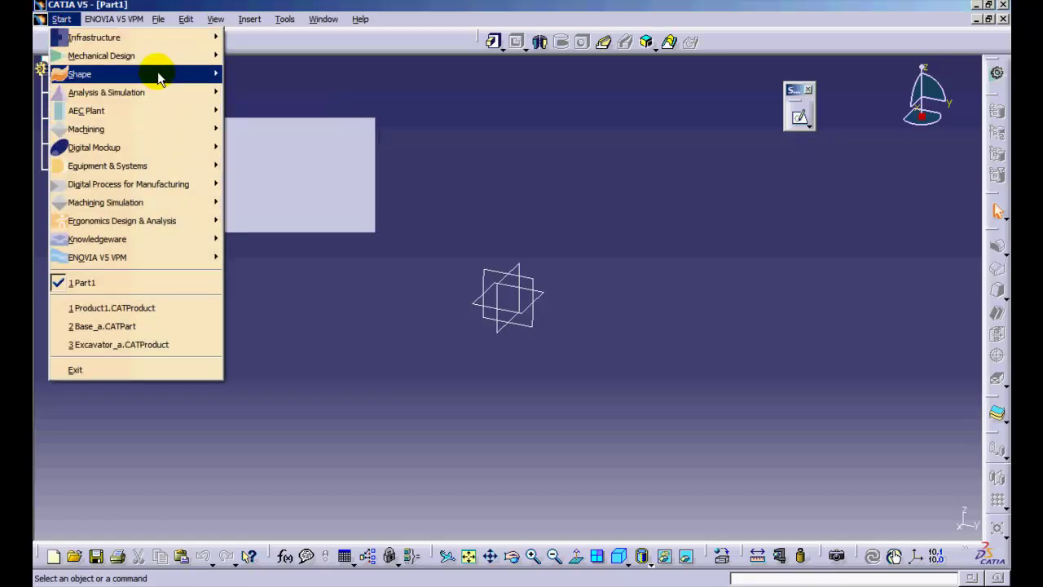
mouse_move(159, 75)
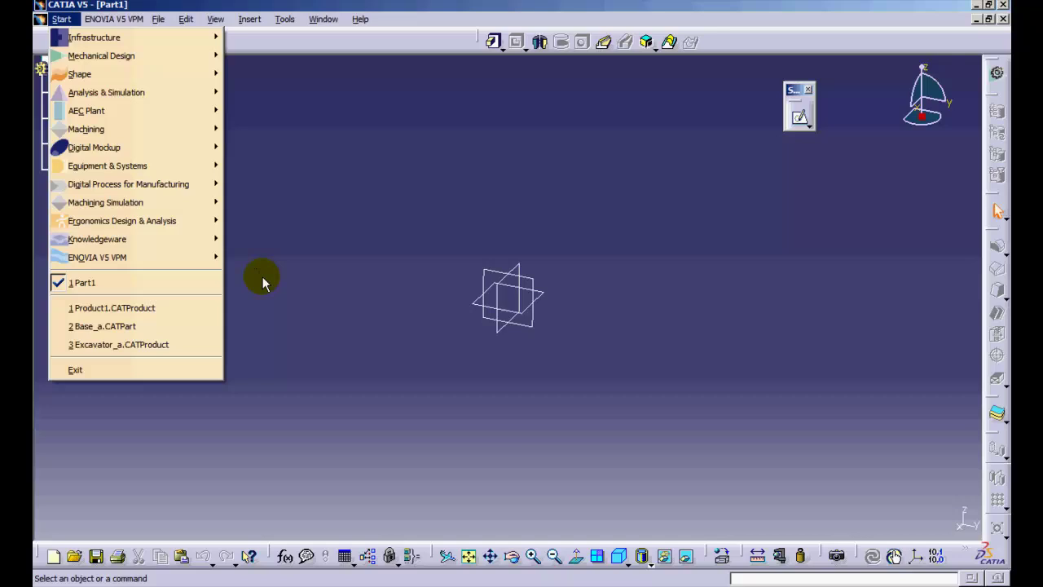
left_click(251, 170)
left_click(250, 19)
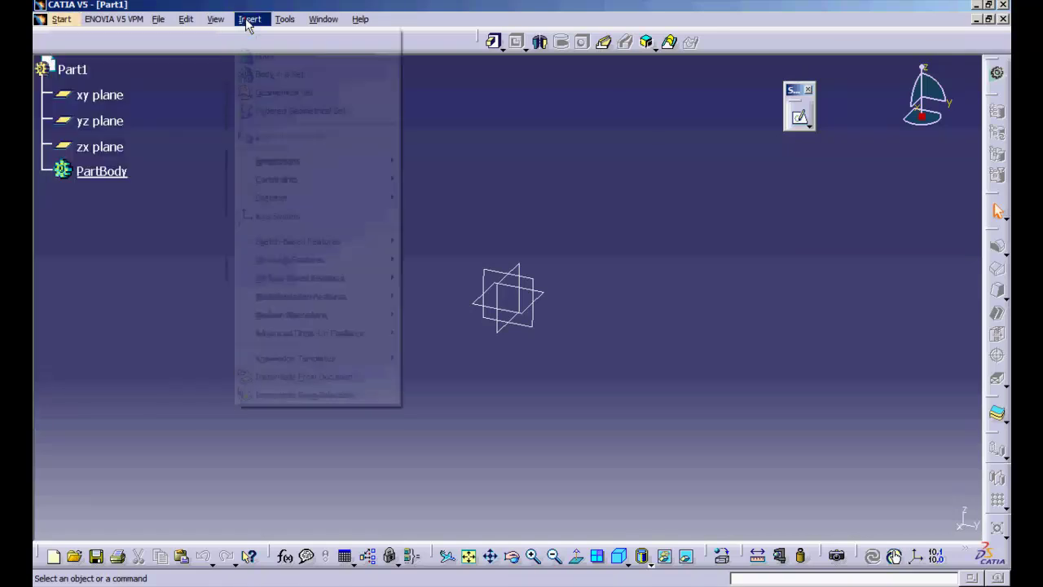
mouse_move(274, 241)
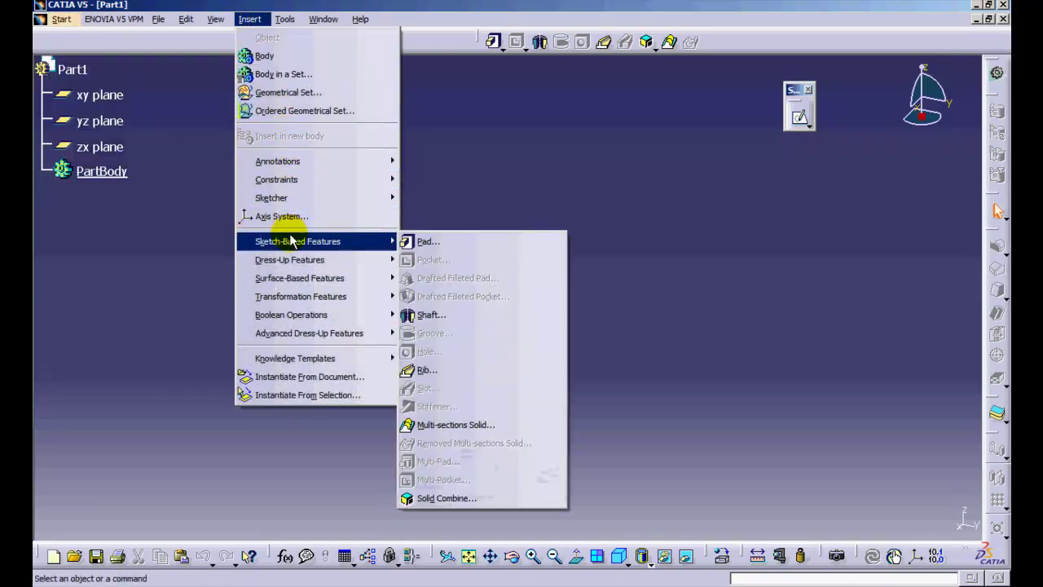
left_click(199, 221)
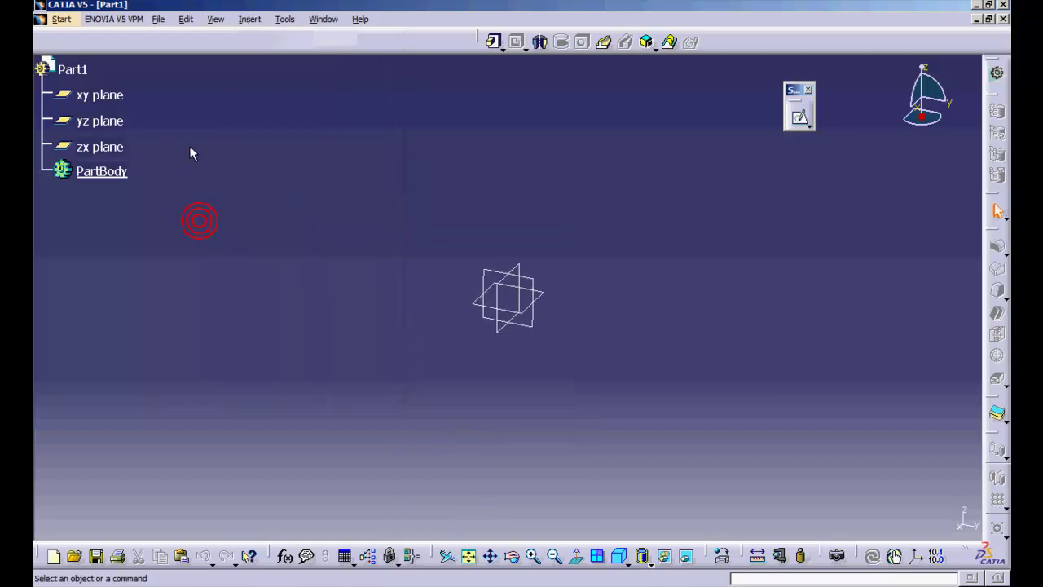
left_click(157, 20)
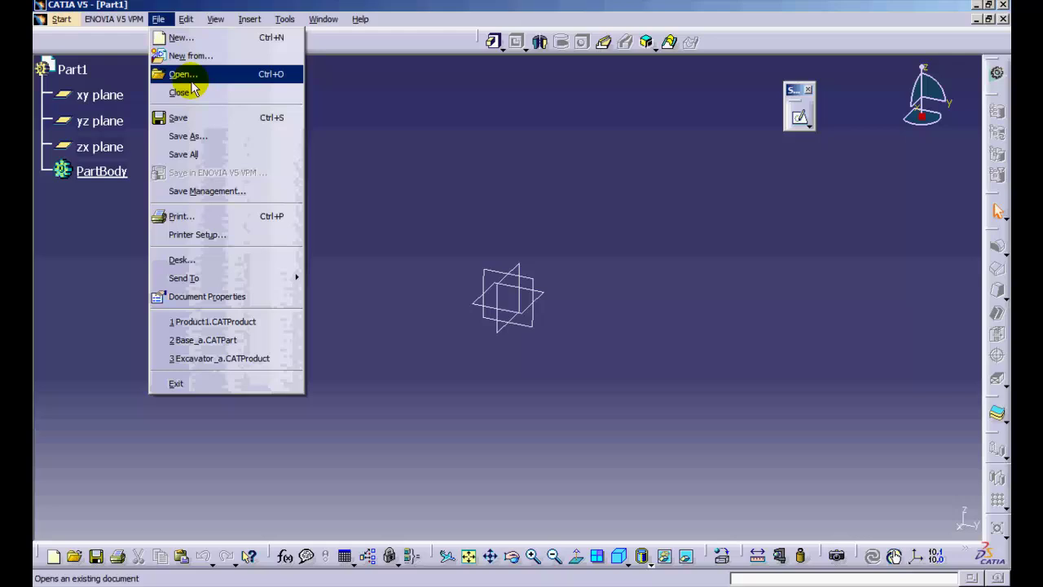
left_click(420, 86)
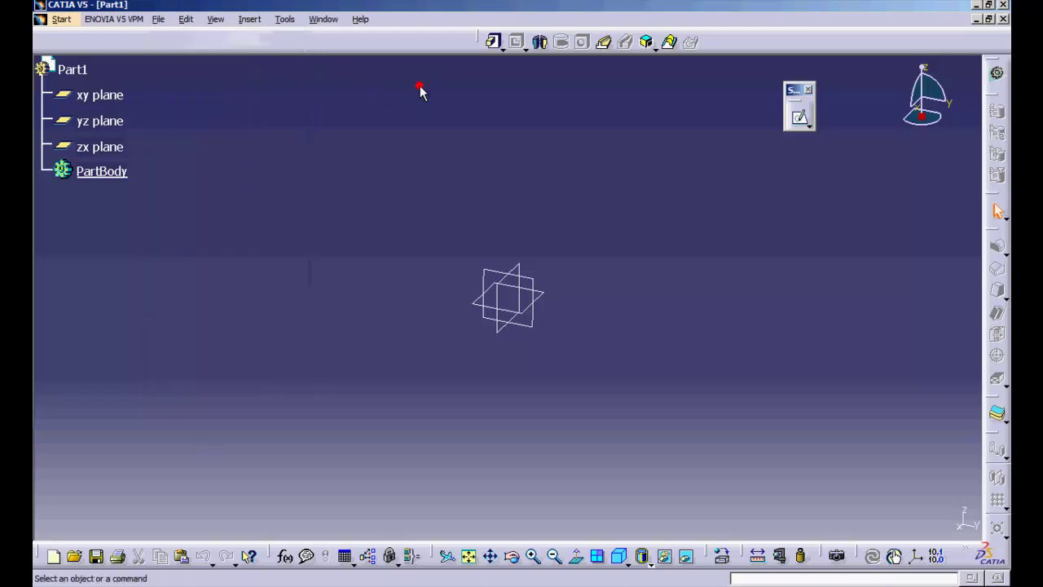
left_click(324, 18)
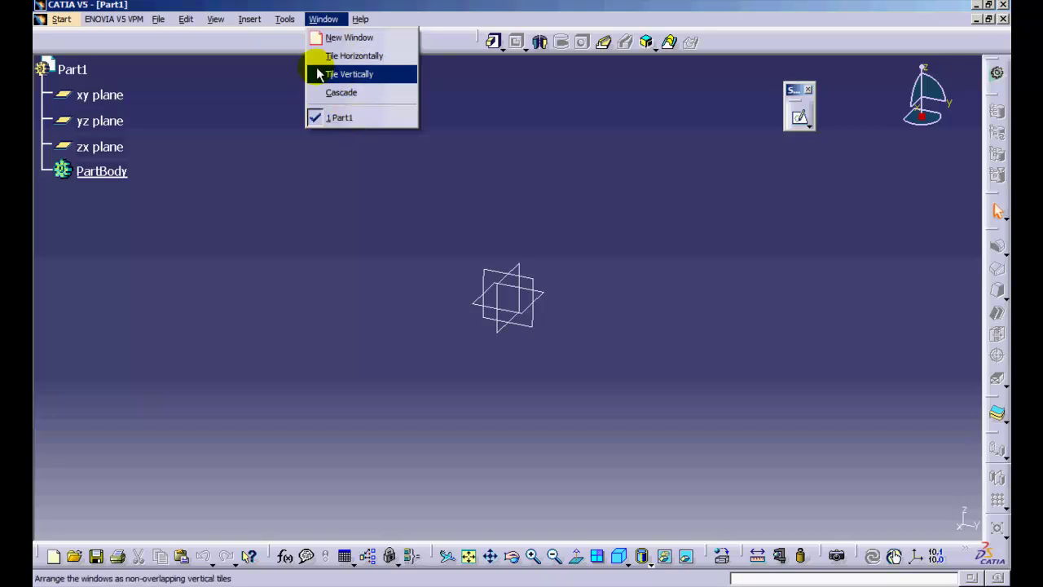
left_click(267, 105)
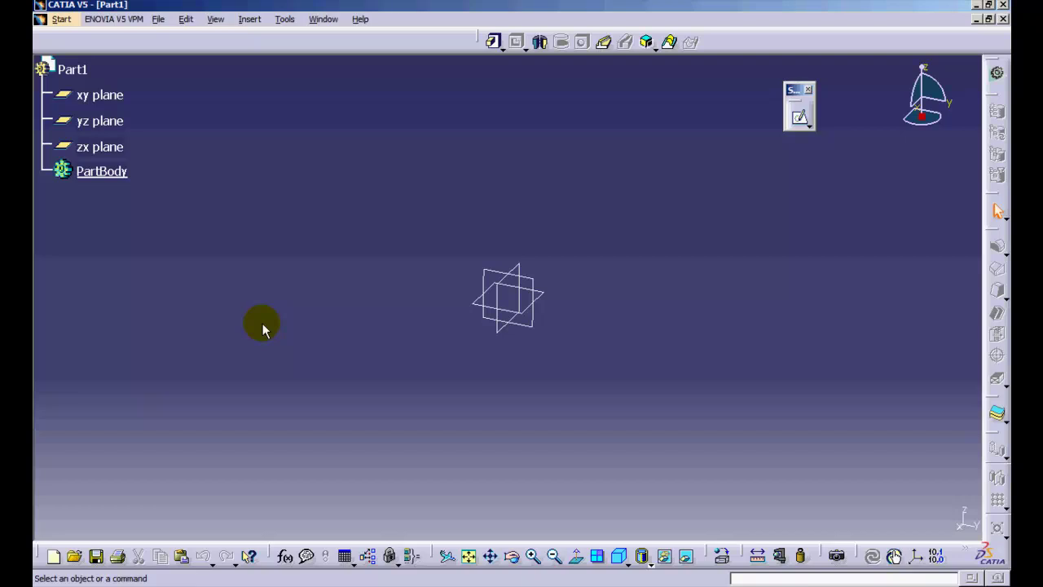
Shift the top toolbar left and dock a right-side toolbar into the top row
left_click_drag(478, 36, 455, 37)
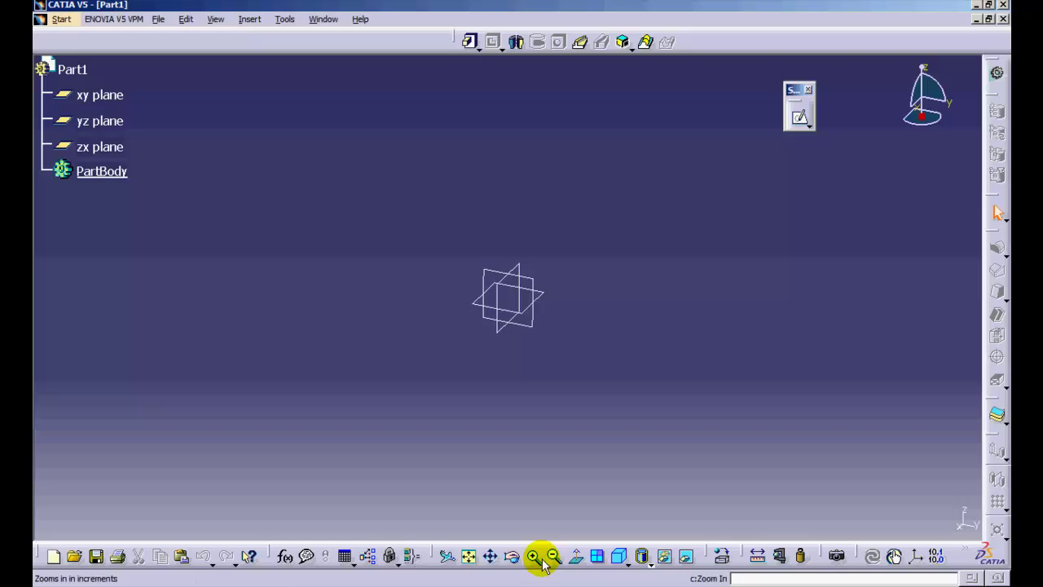
left_click_drag(995, 234, 738, 39)
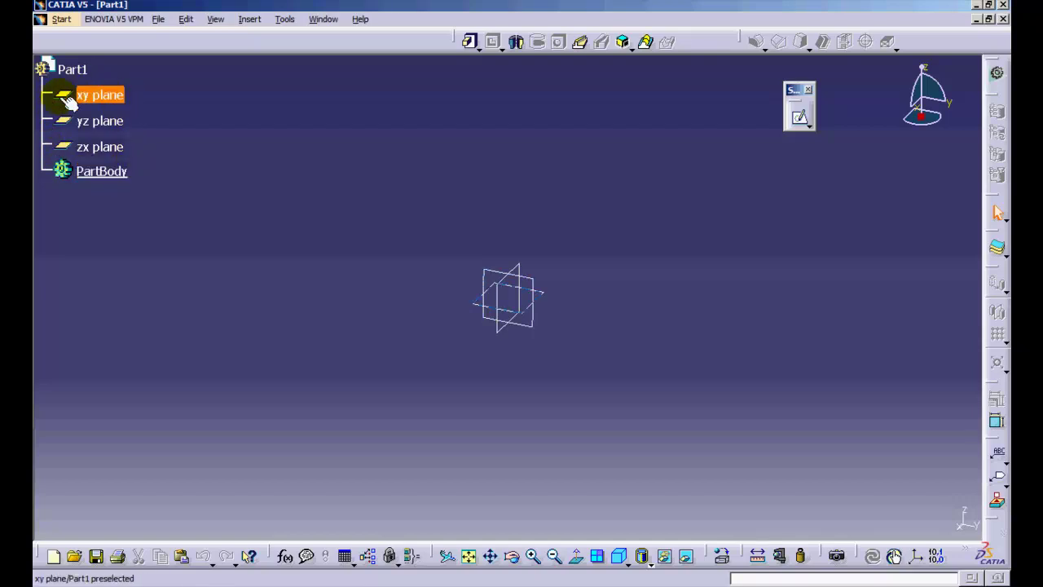
Rotate the 3D view of Part1's reference planes using the compass and viewport drags
left_click(111, 176)
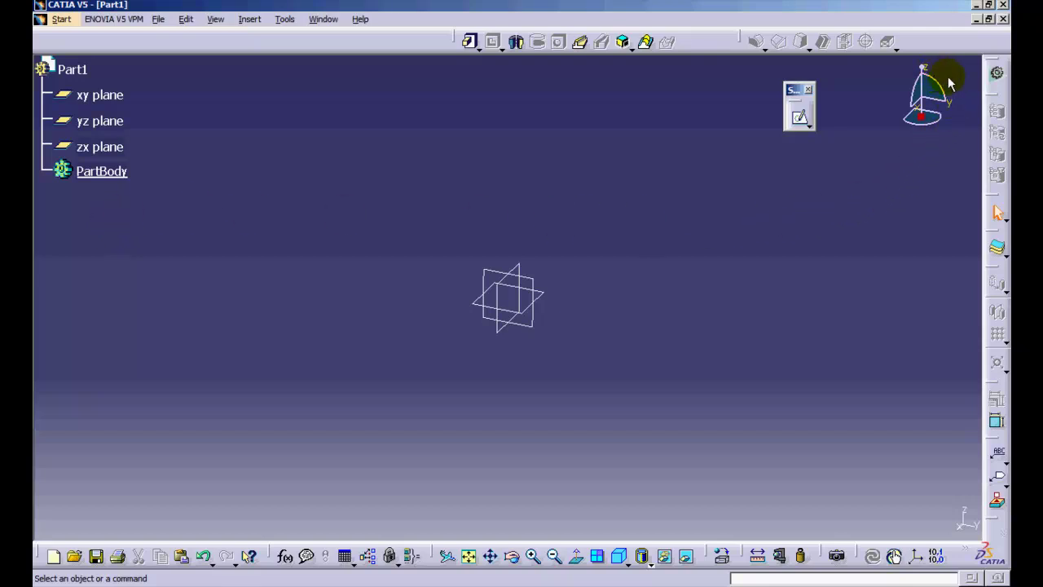
left_click_drag(937, 89, 888, 110)
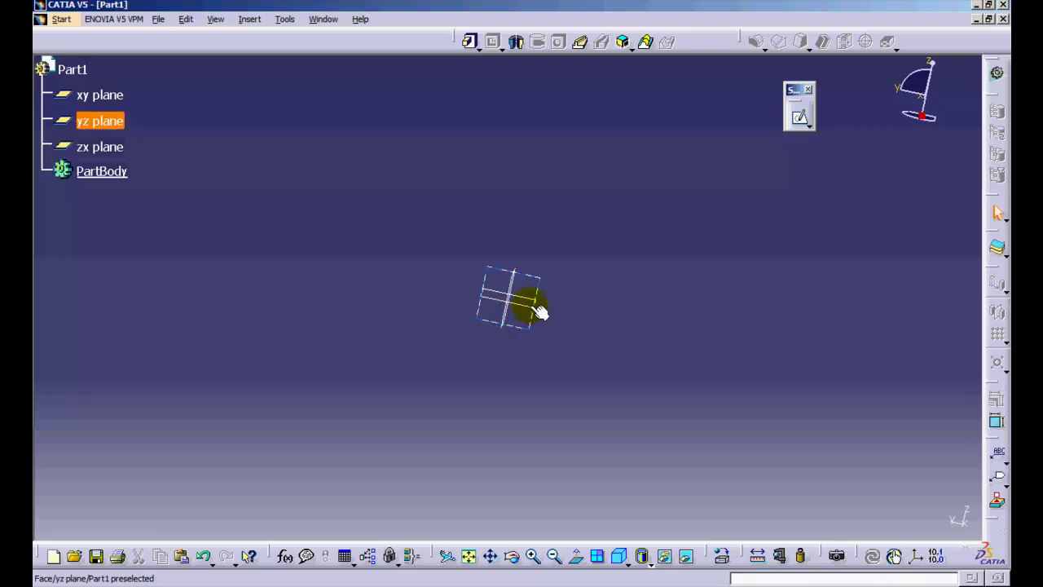
left_click(815, 425)
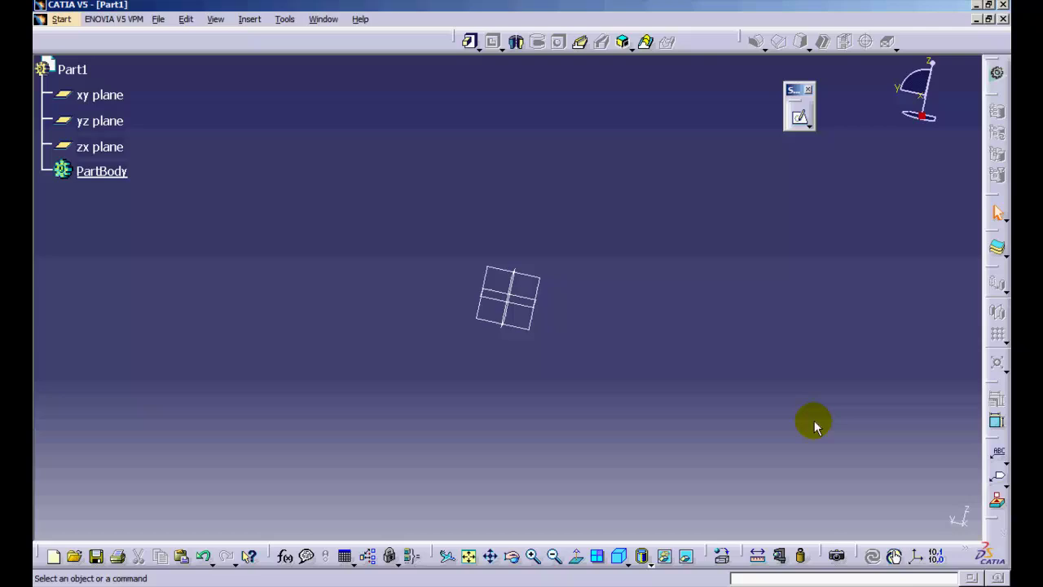
left_click(748, 580)
left_click(751, 578)
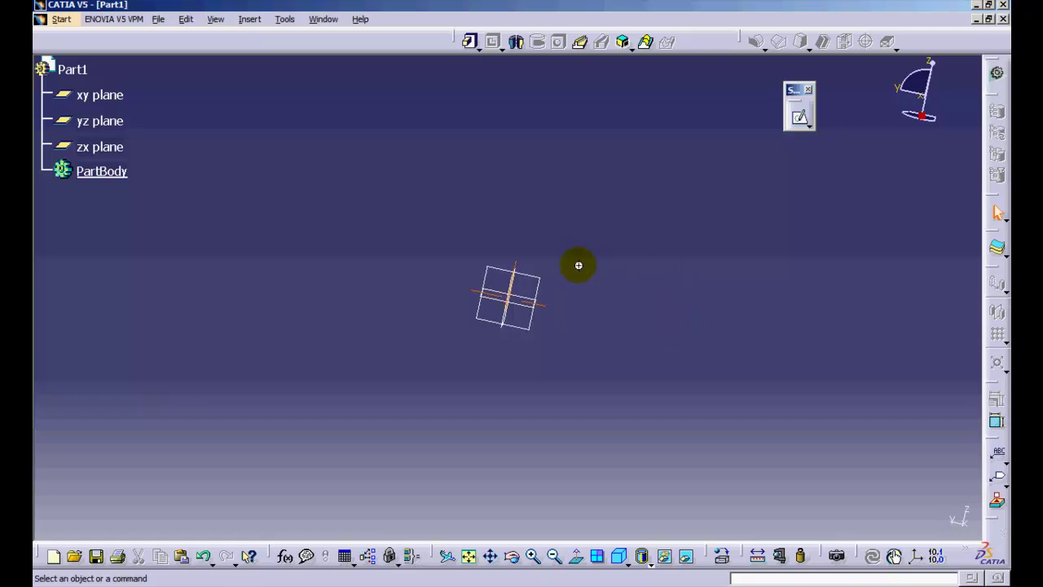
middle_click_drag(578, 263, 538, 291)
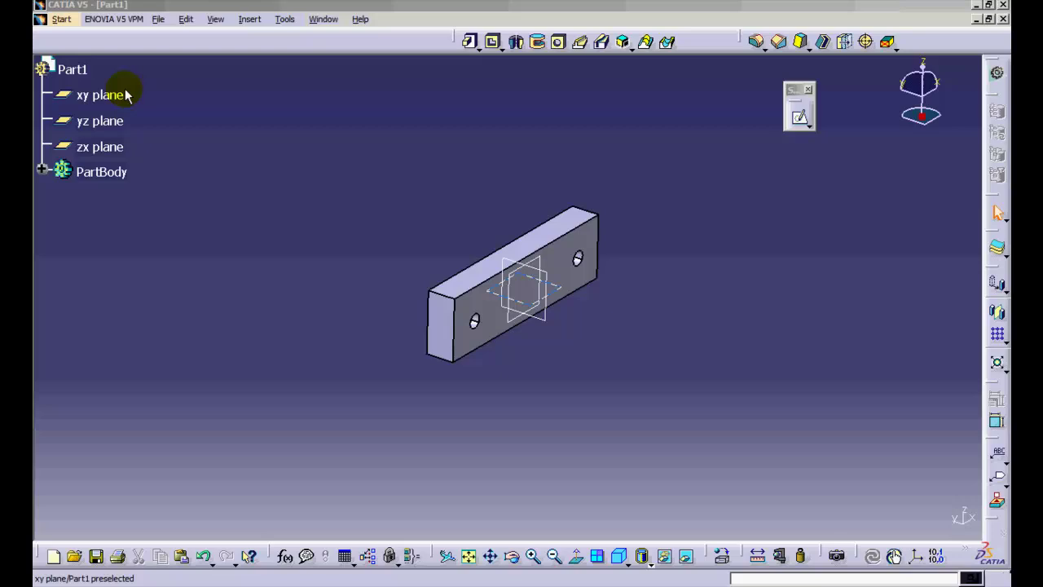
Select the xy, yz and zx reference planes together in the tree
left_click(122, 94)
left_click(114, 122)
left_click(118, 148)
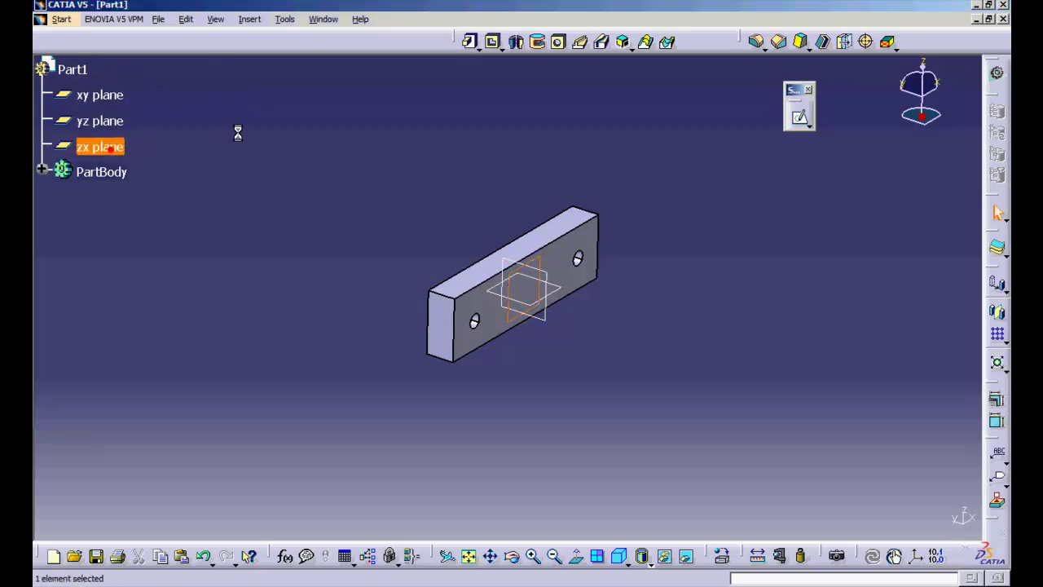
left_click(237, 130)
left_click(111, 95)
left_click(114, 121, "ctrl")
left_click(116, 147, "ctrl")
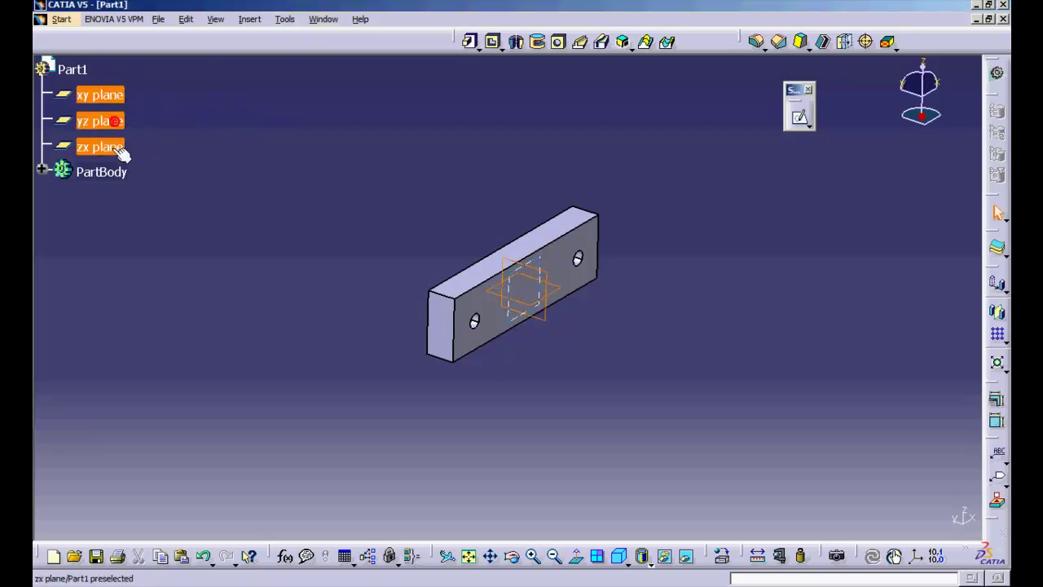
Clear the plane selection and pan the part toward the centre of the view
left_click(223, 134)
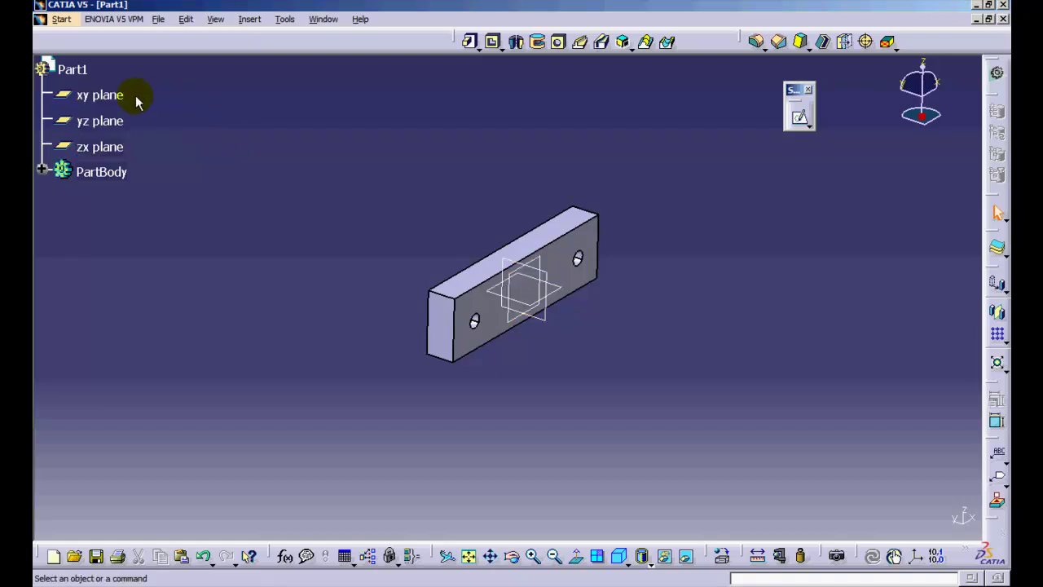
left_click(111, 95)
left_click(108, 145, "shift")
left_click(205, 133)
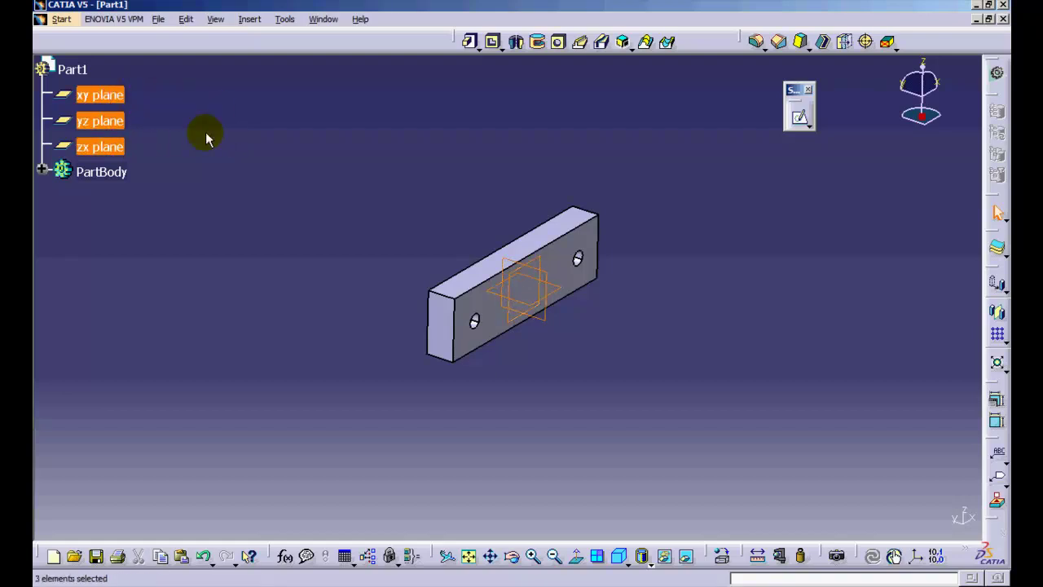
middle_click_drag(553, 171, 462, 180)
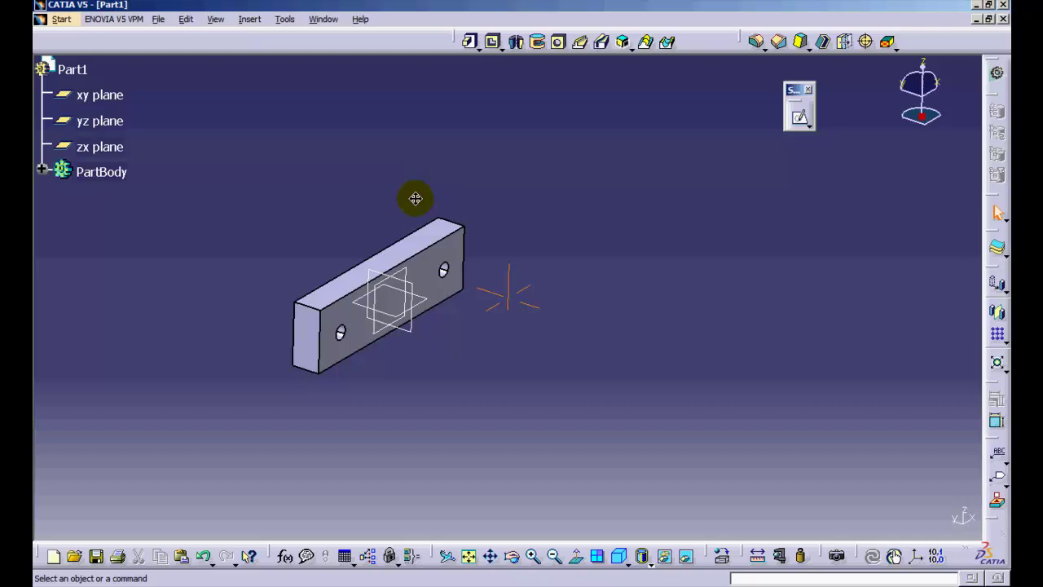
middle_click_drag(416, 198, 598, 178)
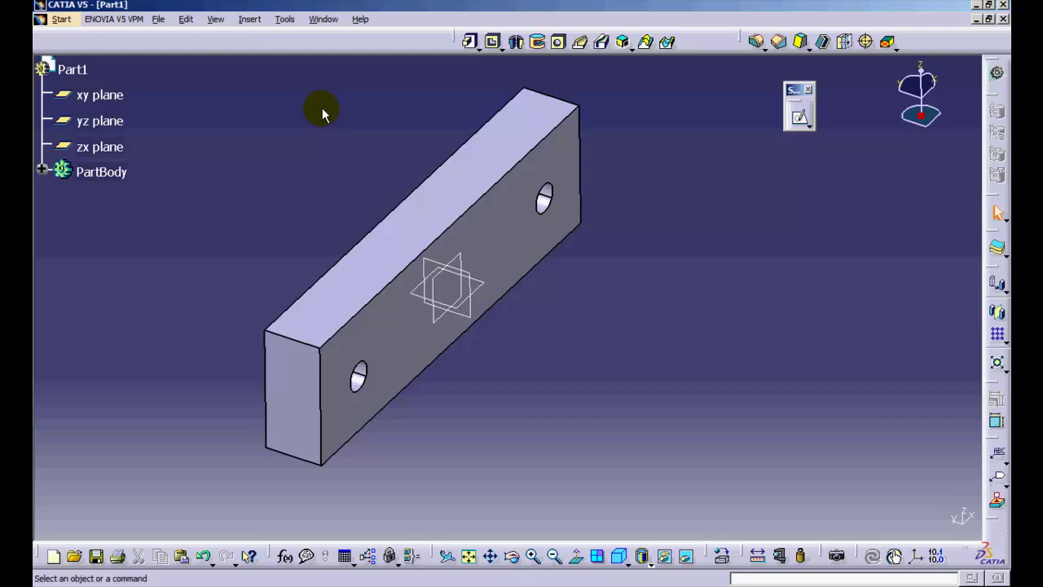
Enable Activate Transformation Pad in Tools > Options and tilt the part slightly with it
left_click(284, 19)
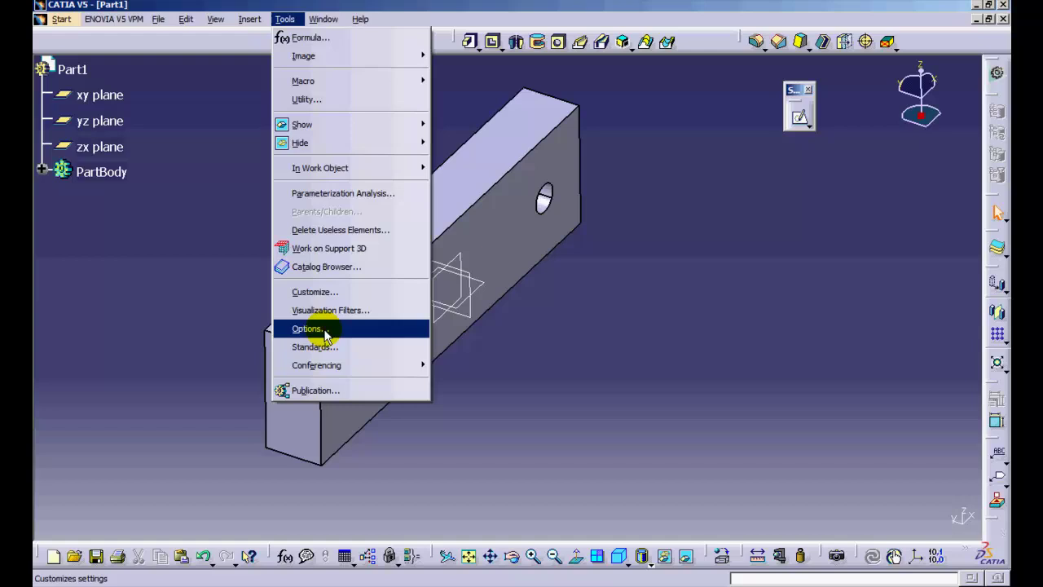
left_click(325, 333)
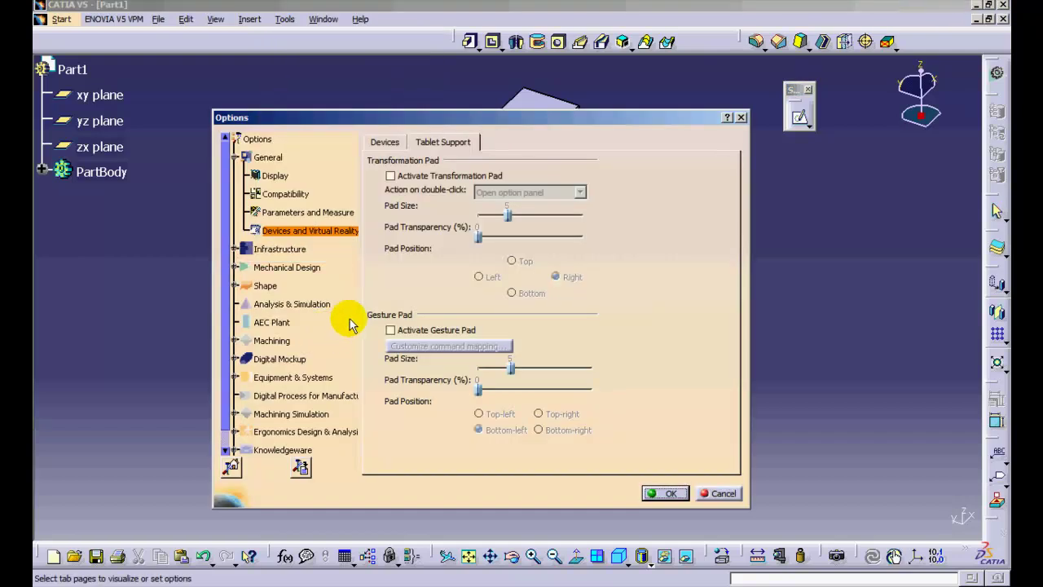
left_click(395, 175)
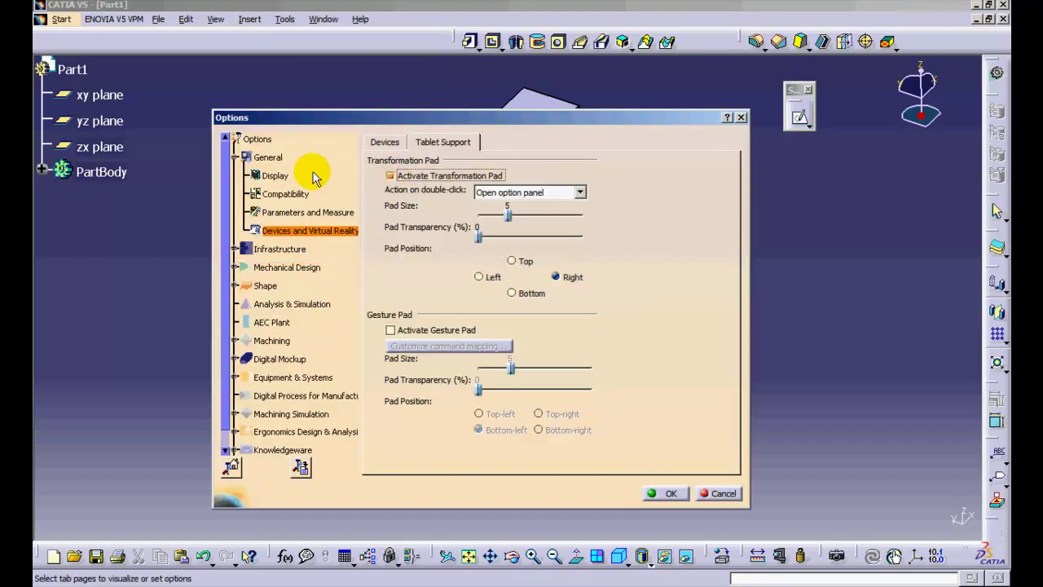
left_click(665, 493)
left_click_drag(931, 242, 938, 298)
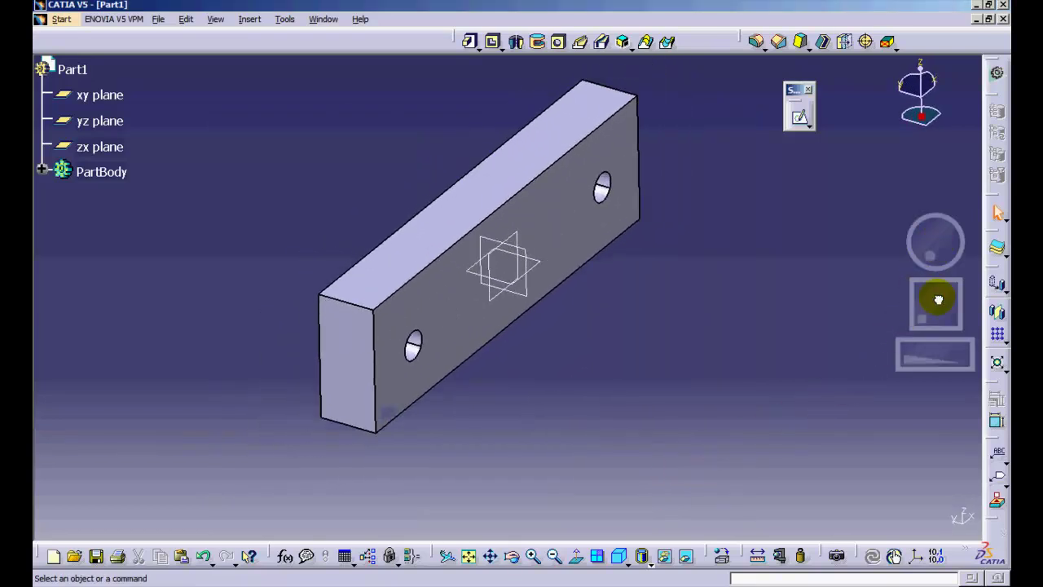
Pan, zoom and slightly rotate the part using the Transformation Pad
mouse_move(922, 354)
left_mouse_down()
mouse_move(957, 355)
mouse_move(908, 354)
mouse_move(962, 356)
mouse_move(937, 352)
left_mouse_up()
left_click_drag(928, 316, 939, 293)
left_click_drag(934, 240, 932, 356)
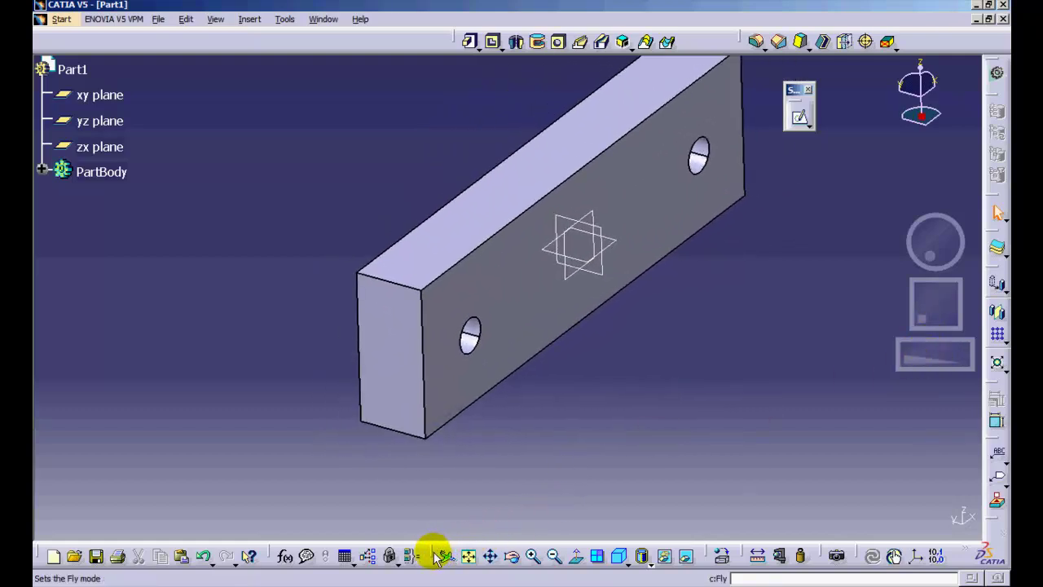
Float the View toolbar, fit the whole part in view, then zoom in three times
left_click_drag(437, 554, 418, 506)
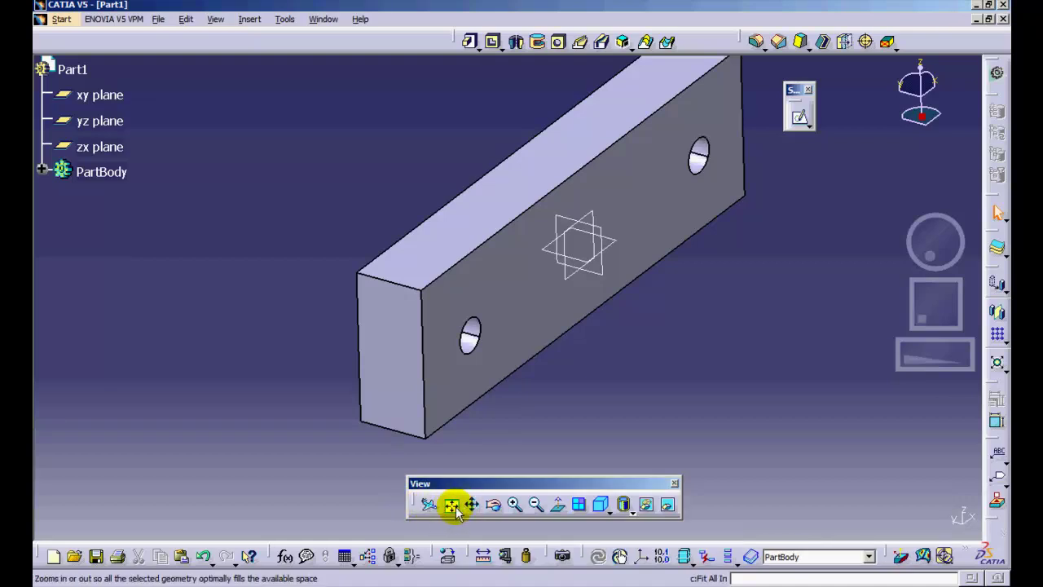
left_click(452, 505)
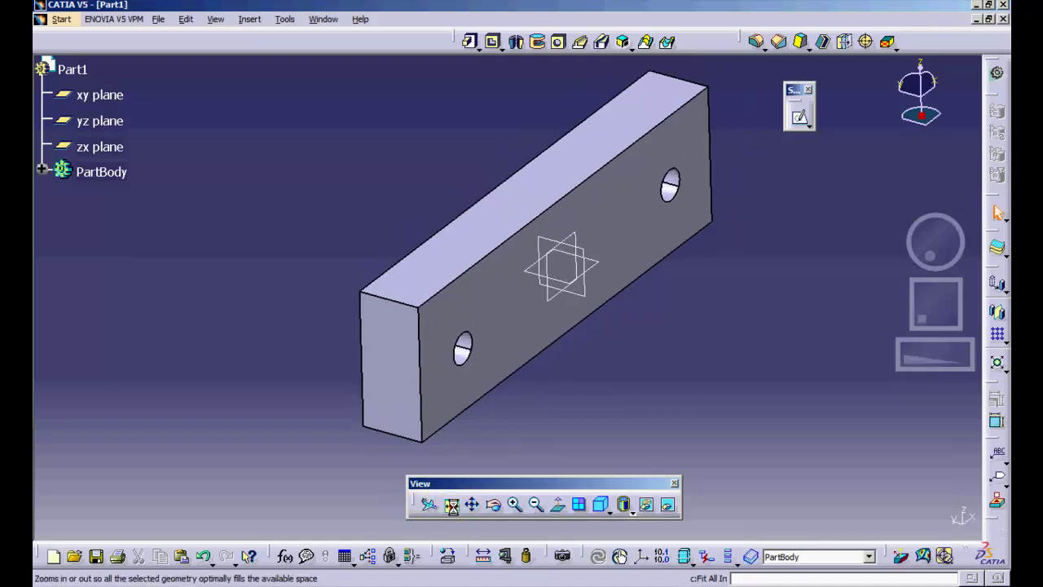
left_click(514, 506)
left_click(514, 505)
left_click(514, 505)
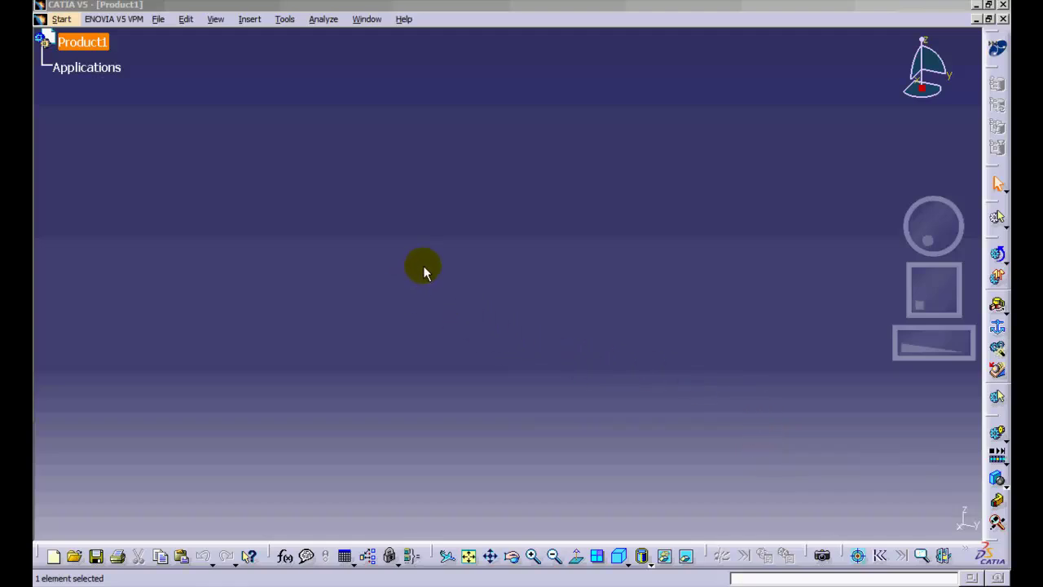
Close Product1 and open a Sketcher sketch on the zx plane of new Part1
left_click(1003, 19)
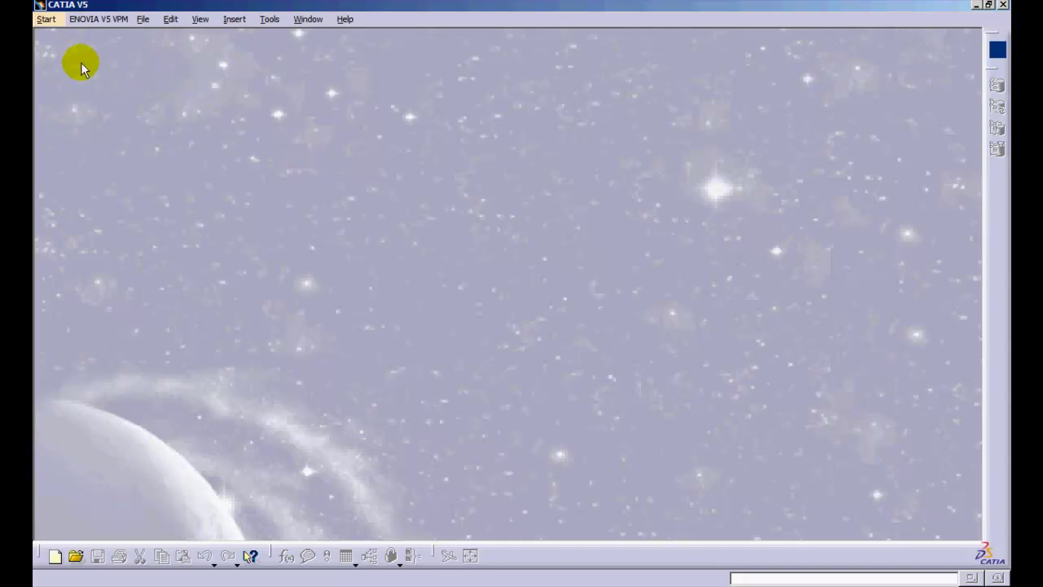
left_click(46, 19)
mouse_move(59, 61)
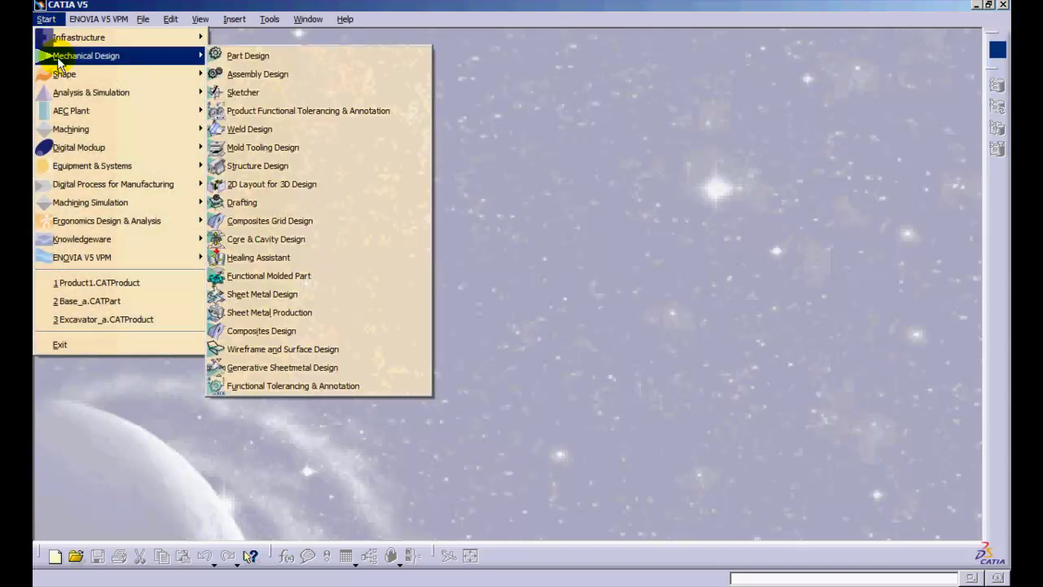
left_click(247, 93)
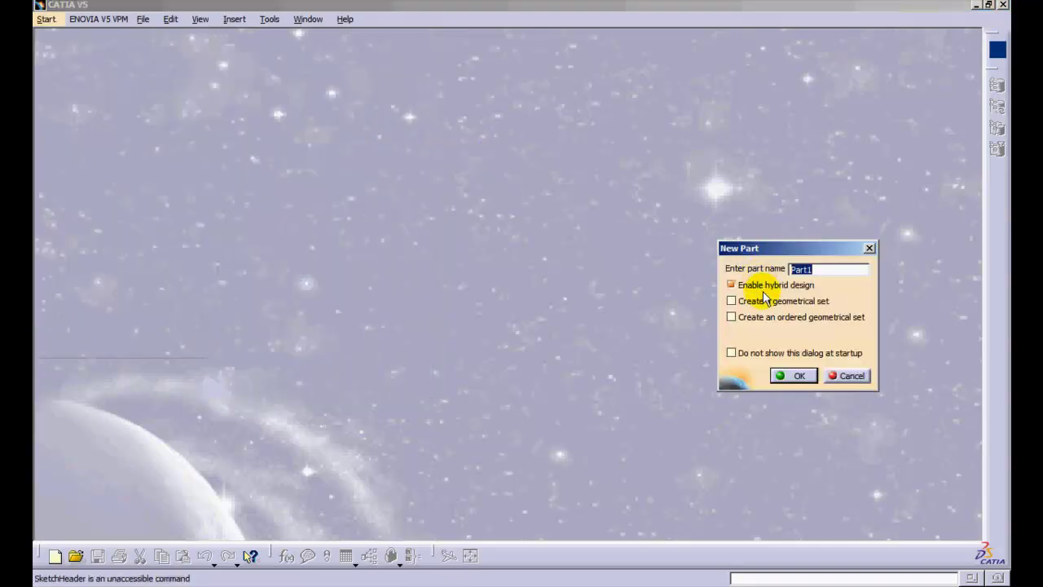
left_click(797, 377)
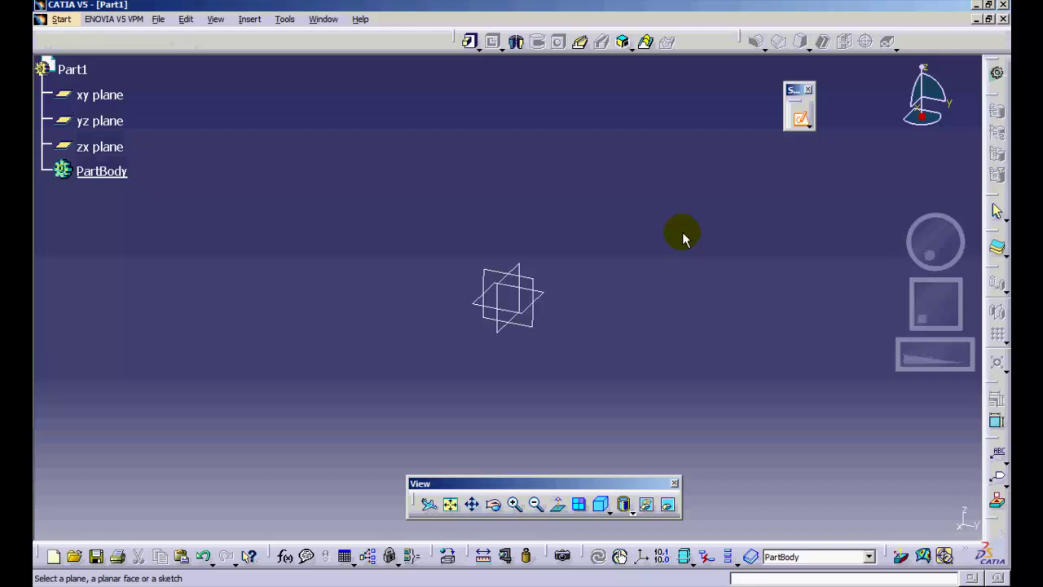
left_click(518, 266)
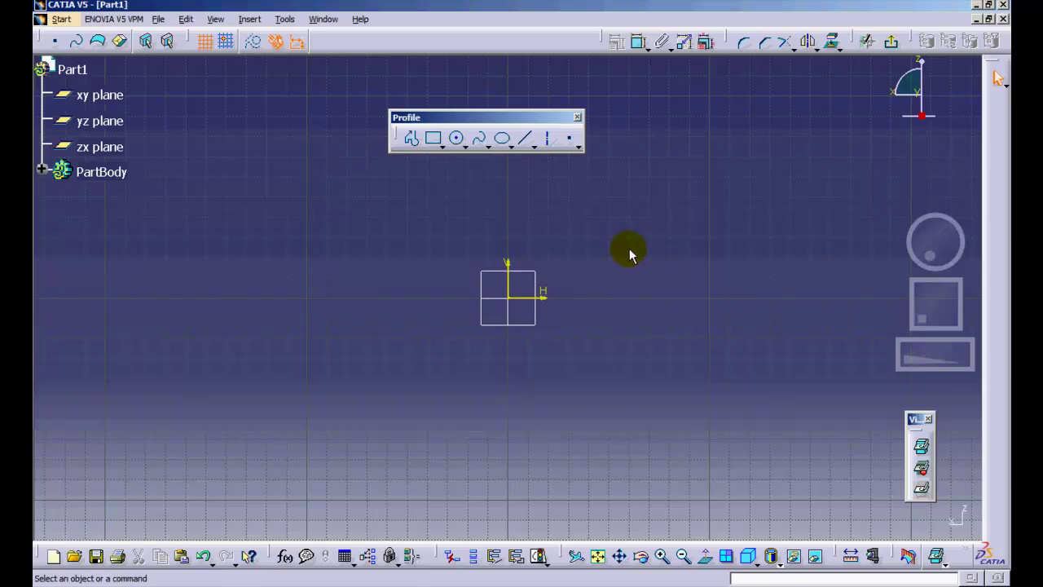
mouse_move(610, 268)
middle_mouse_down()
mouse_move(641, 240)
mouse_move(610, 264)
middle_mouse_up()
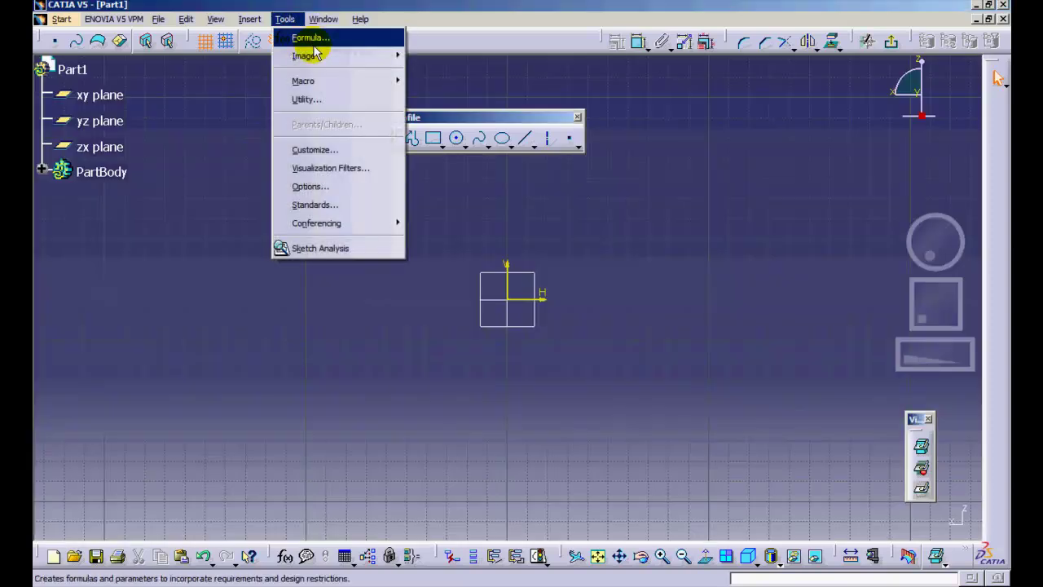
Restore all toolbar contents and positions to defaults in Customize's Toolbars tab
left_click(326, 149)
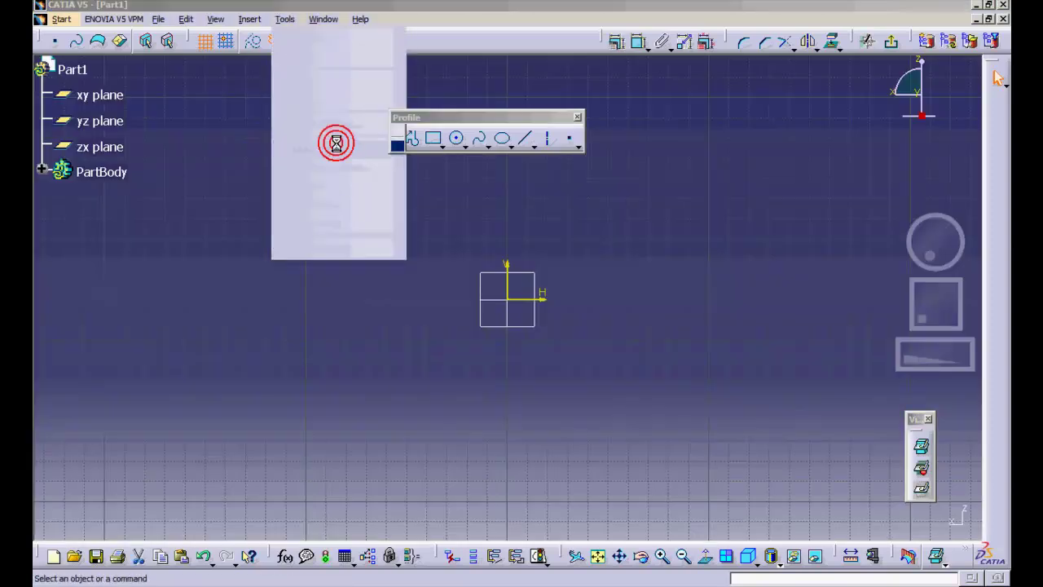
left_click(608, 140)
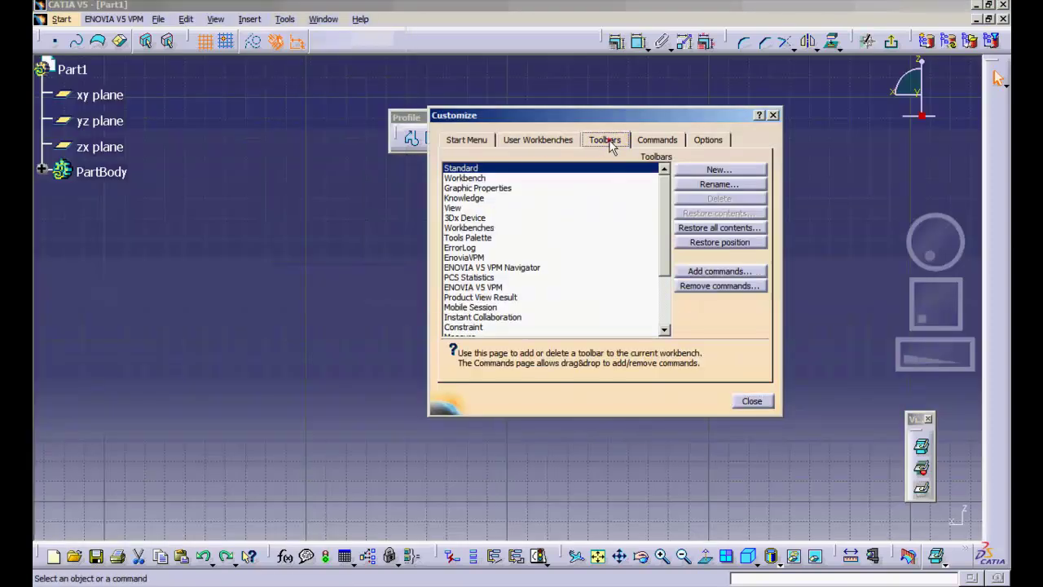
left_click(717, 228)
left_click(526, 328)
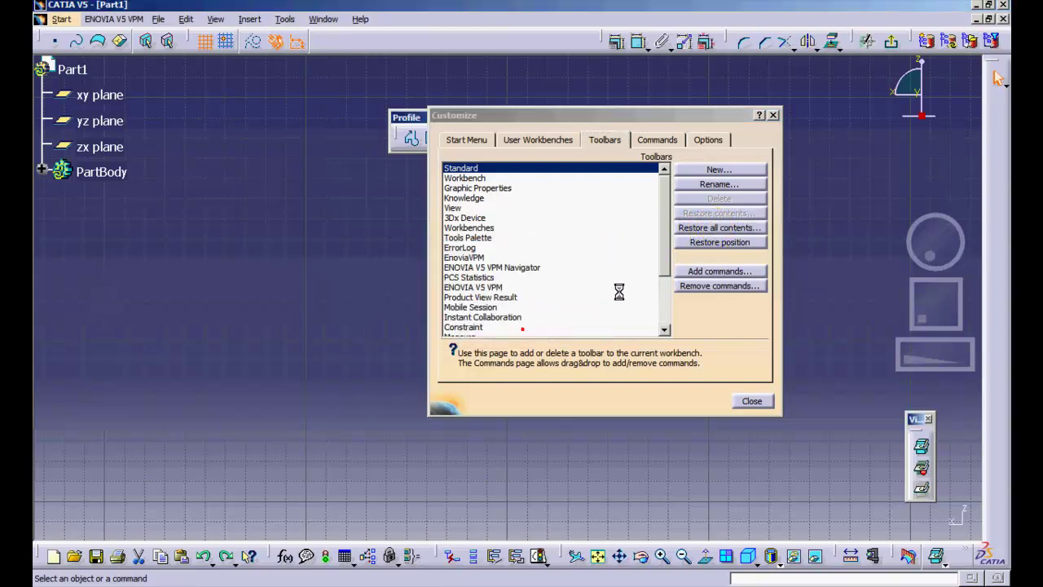
left_click(707, 242)
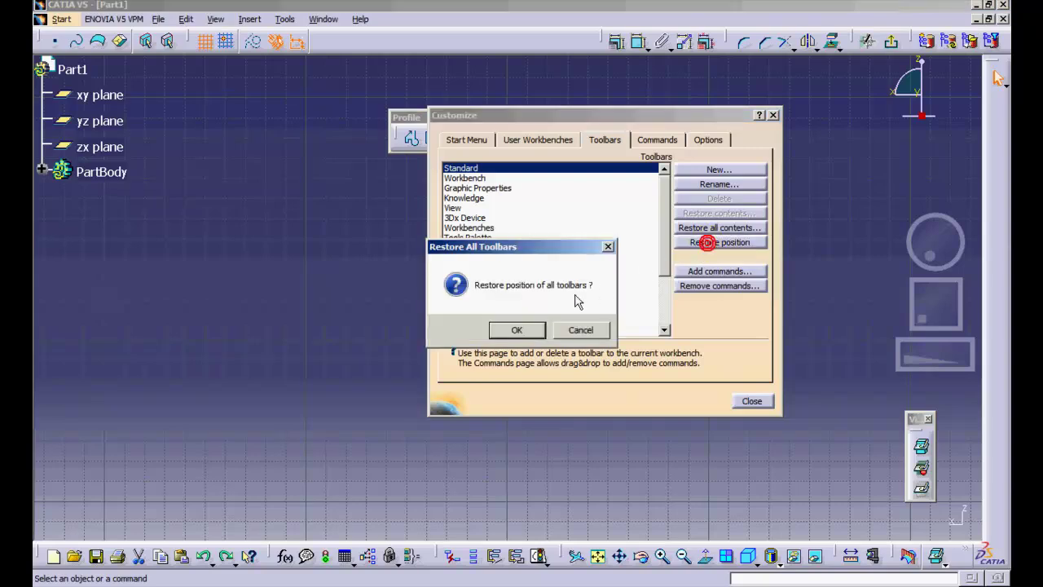
left_click(524, 329)
left_click(750, 401)
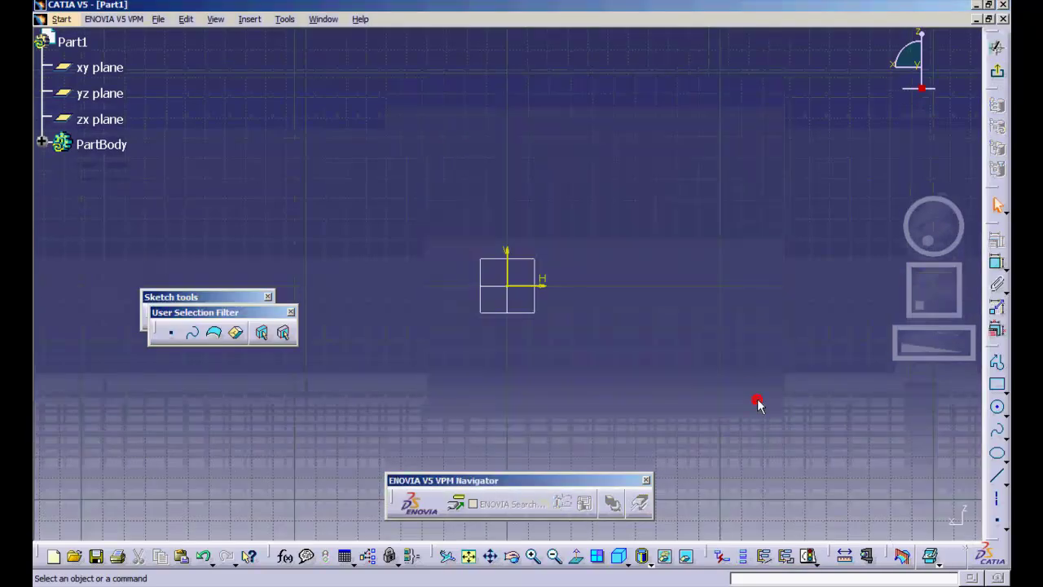